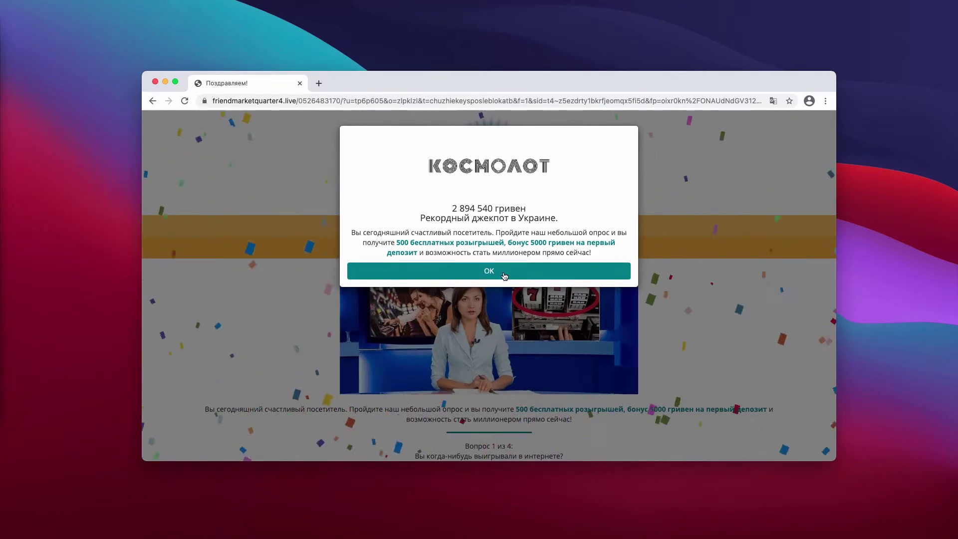
Dismiss the jackpot popup and answer survey questions 1 and 2
click(504, 276)
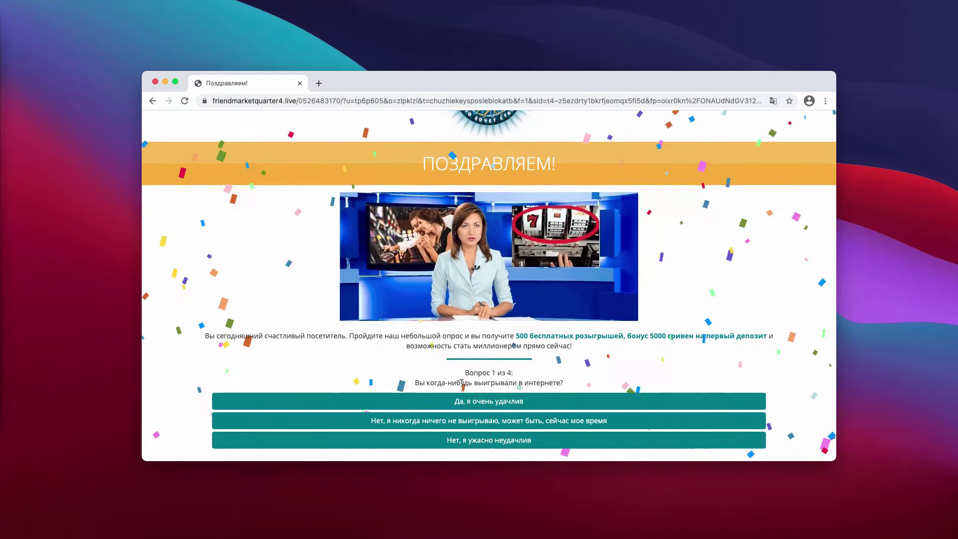
click(516, 411)
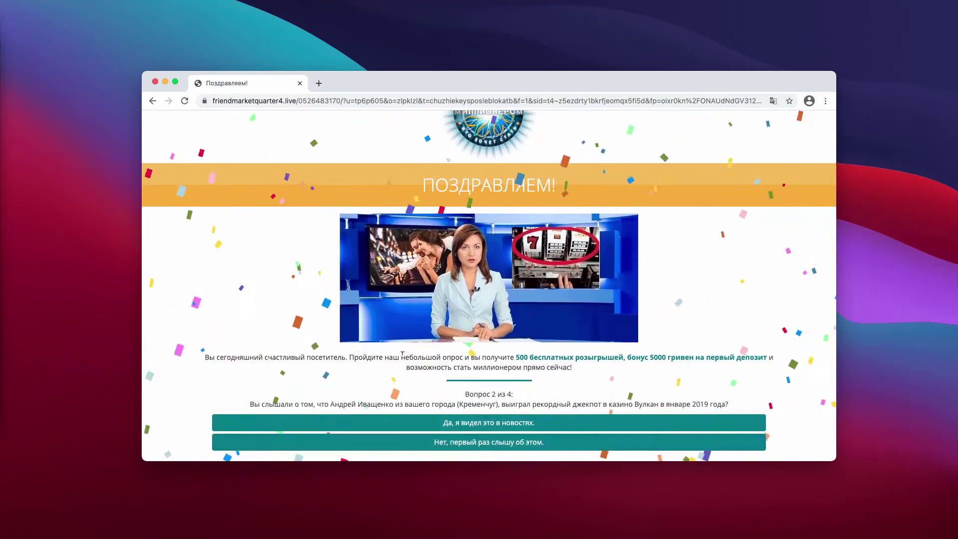
click(496, 426)
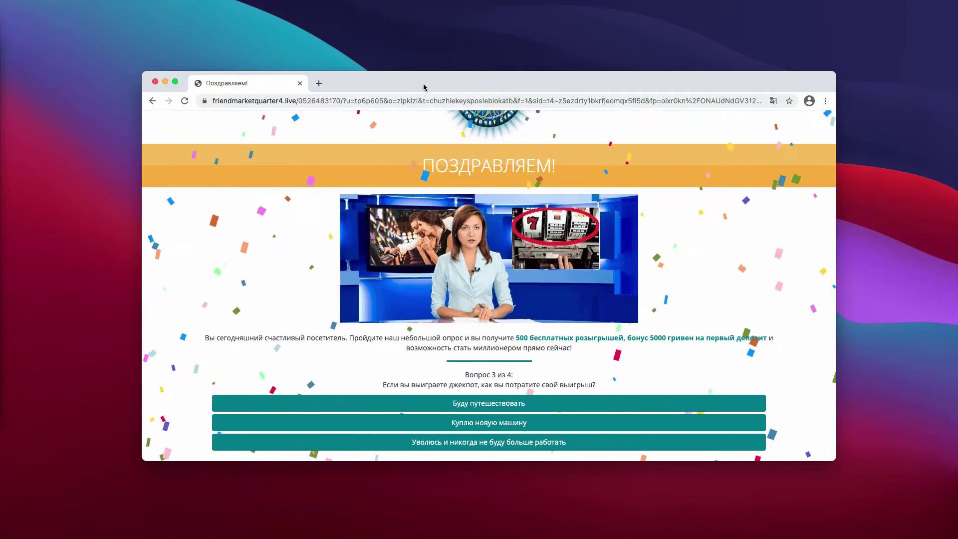
Highlight the friendmarketquarter4.live domain in the scam site's address
drag(425, 87, 396, 92)
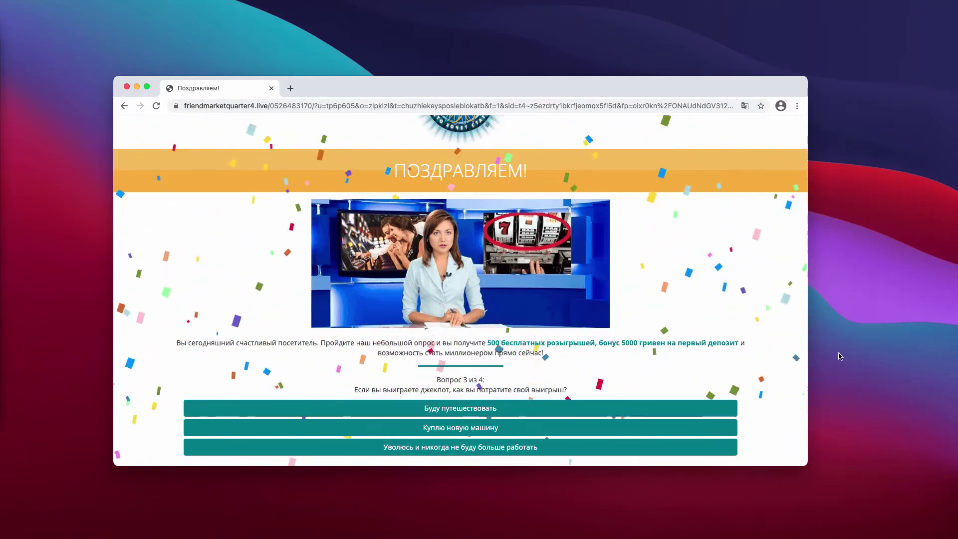
click(285, 106)
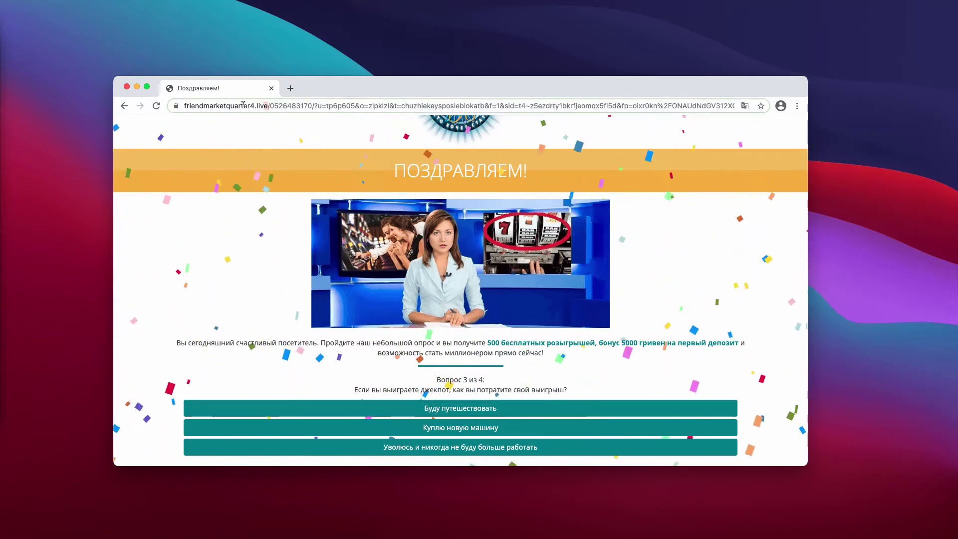
key(Home)
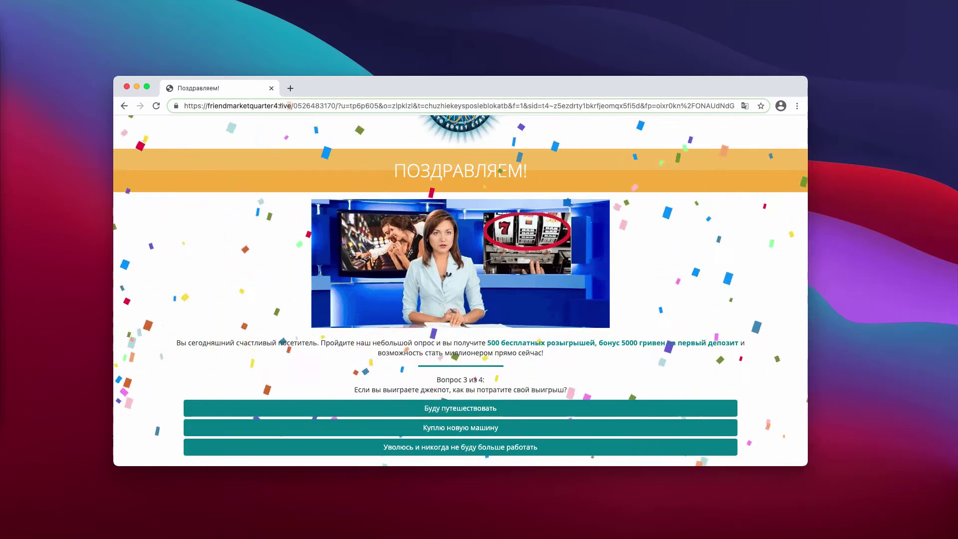
drag(291, 105, 207, 105)
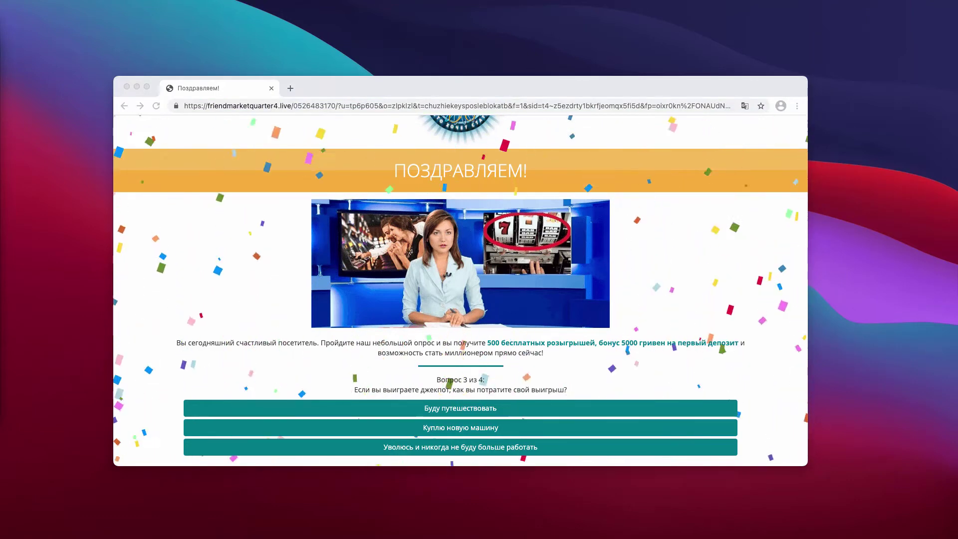
key(super+shift+a)
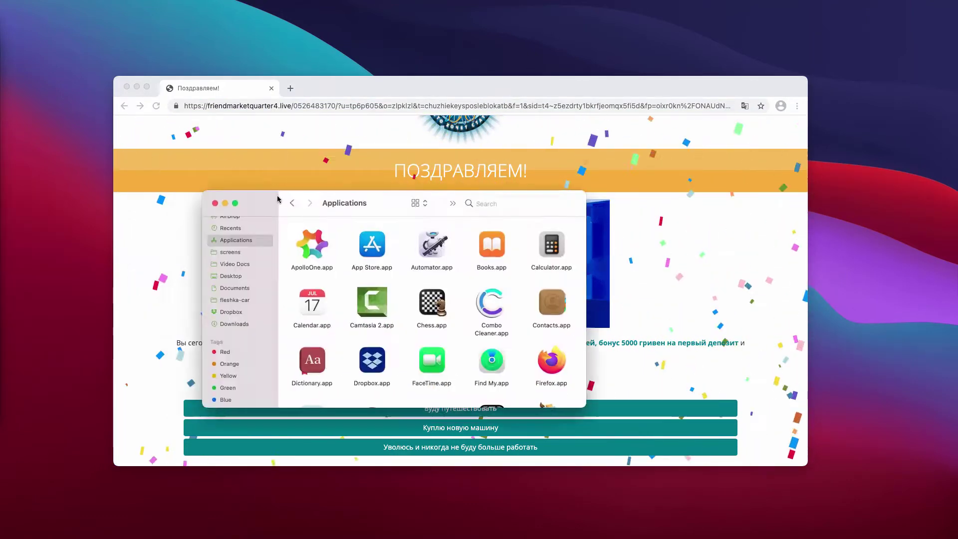
scroll(457, 359, down, 2)
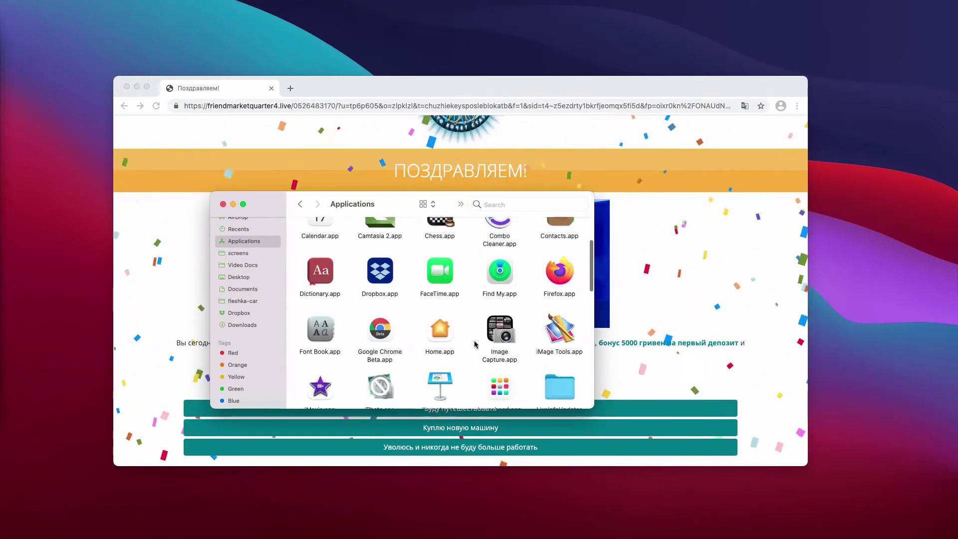
scroll(464, 355, down, 5)
scroll(474, 349, down, 5)
scroll(475, 349, down, 1)
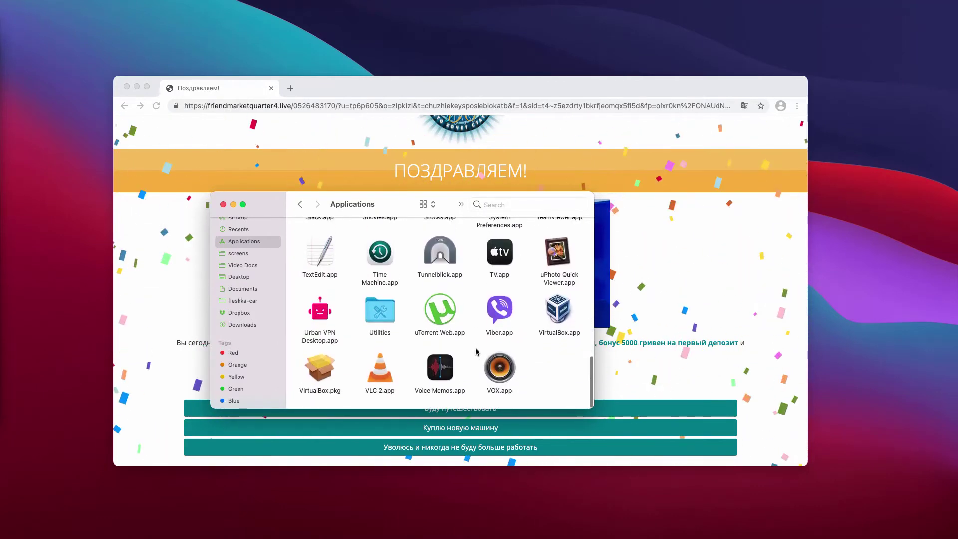
scroll(475, 349, up, 3)
scroll(475, 351, up, 2)
scroll(475, 352, up, 2)
scroll(476, 351, up, 2)
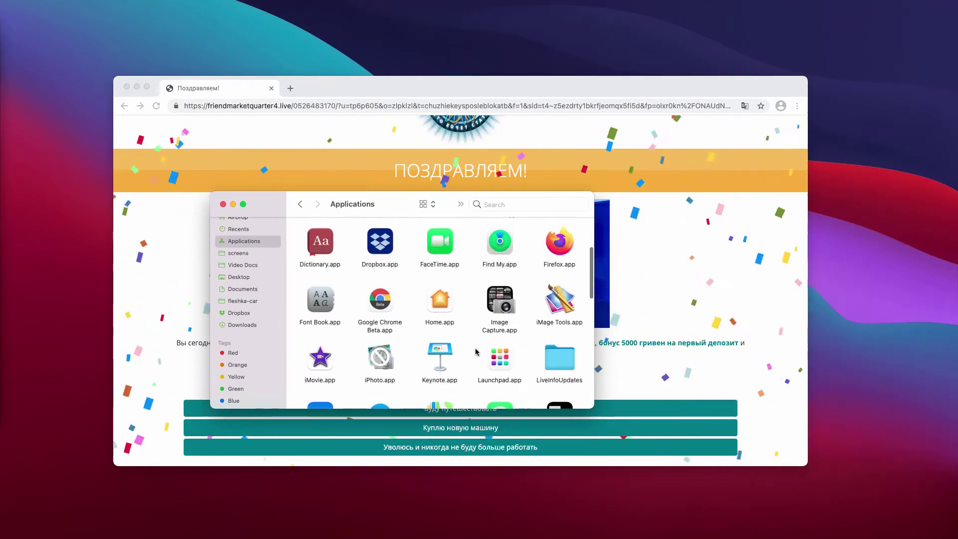
scroll(475, 352, up, 1)
scroll(475, 351, up, 1)
scroll(477, 353, down, 5)
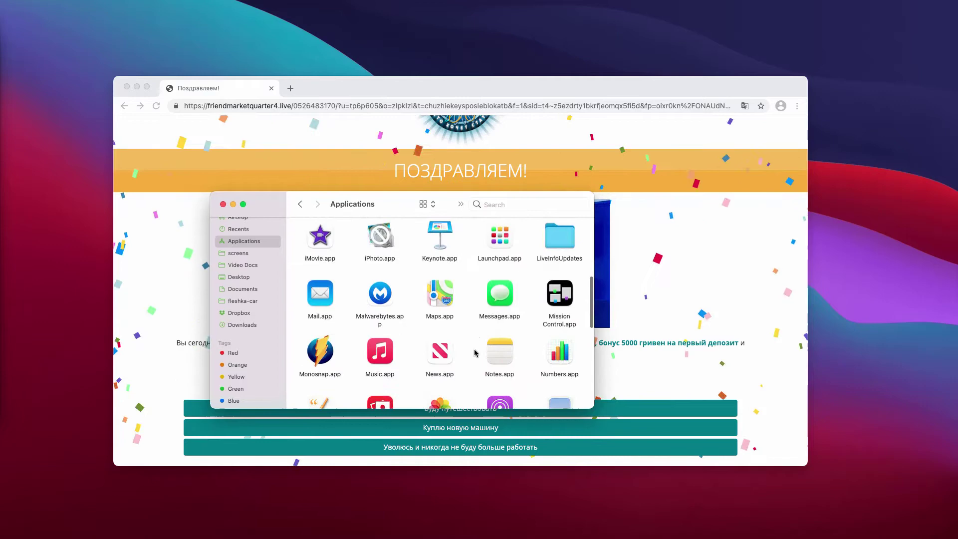
scroll(477, 354, down, 6)
scroll(478, 354, up, 6)
scroll(474, 349, up, 5)
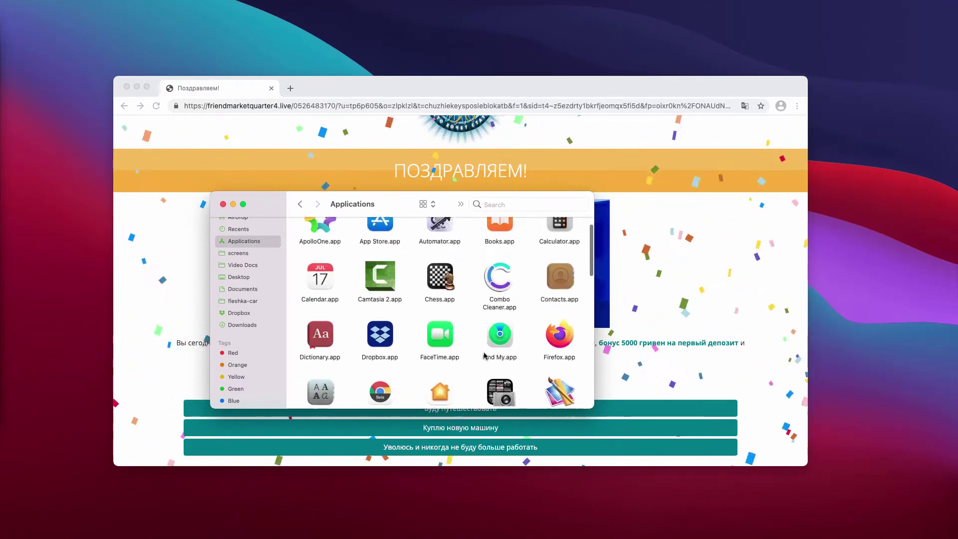
click(223, 204)
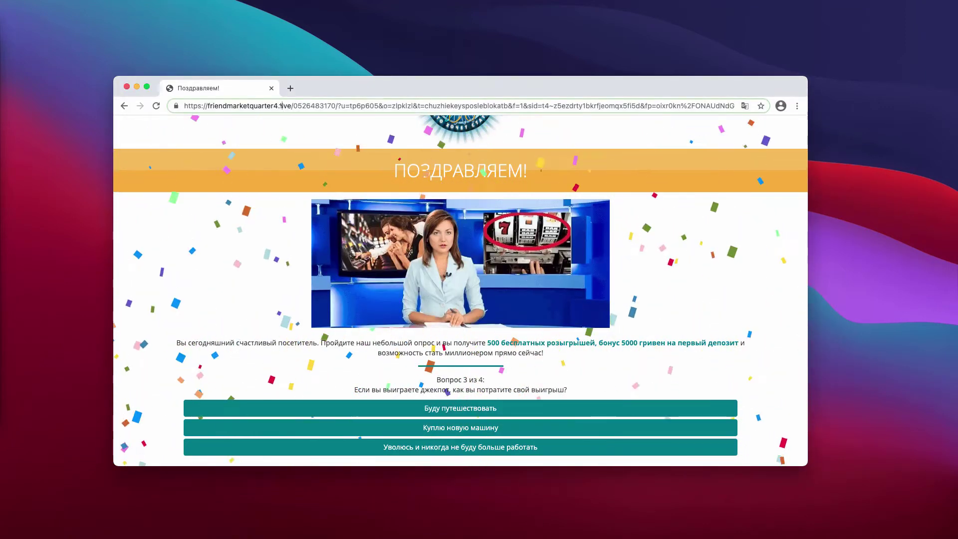
Navigate to combocleaner.com and confirm leaving the scam site
click(281, 106)
text(combocleaner.com)
key(Return)
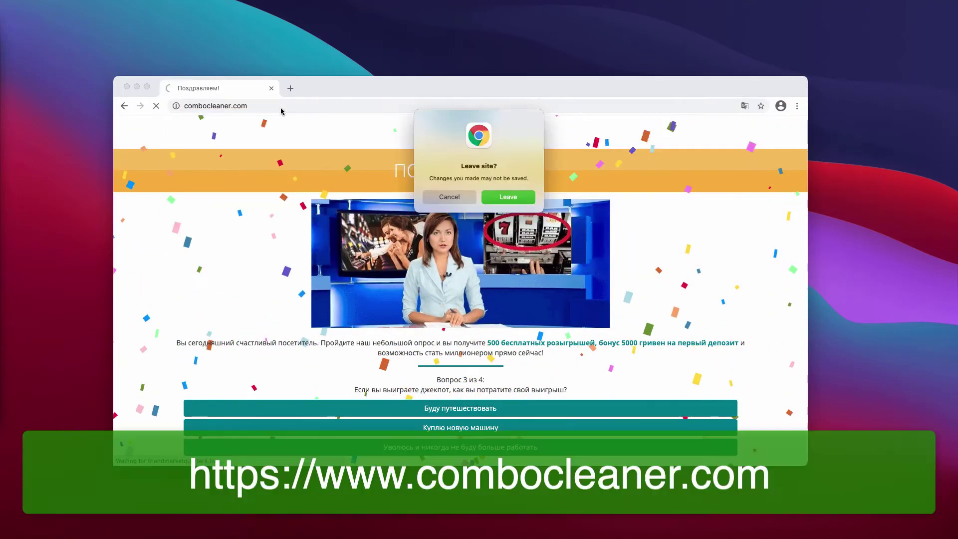
click(508, 196)
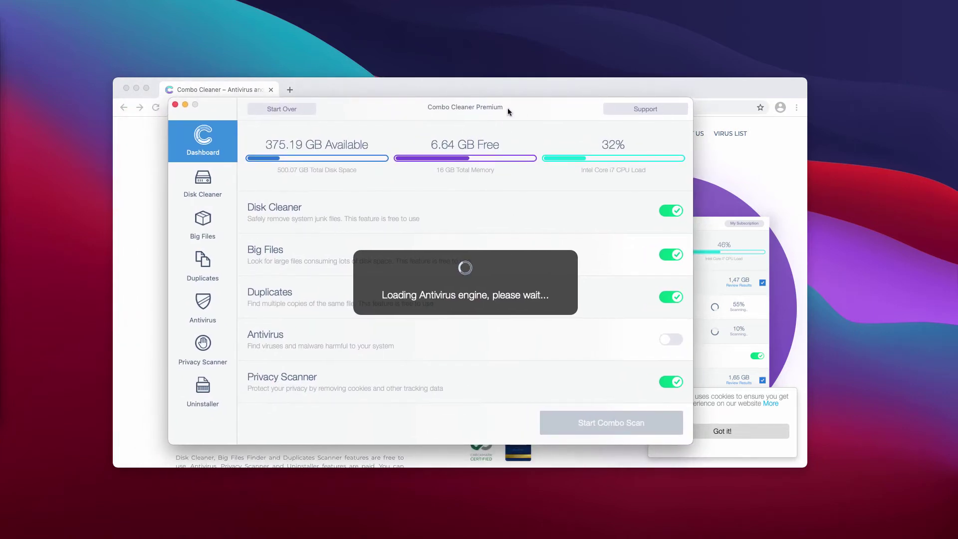
Start the Combo Scan from the Dashboard and let it finish
click(605, 427)
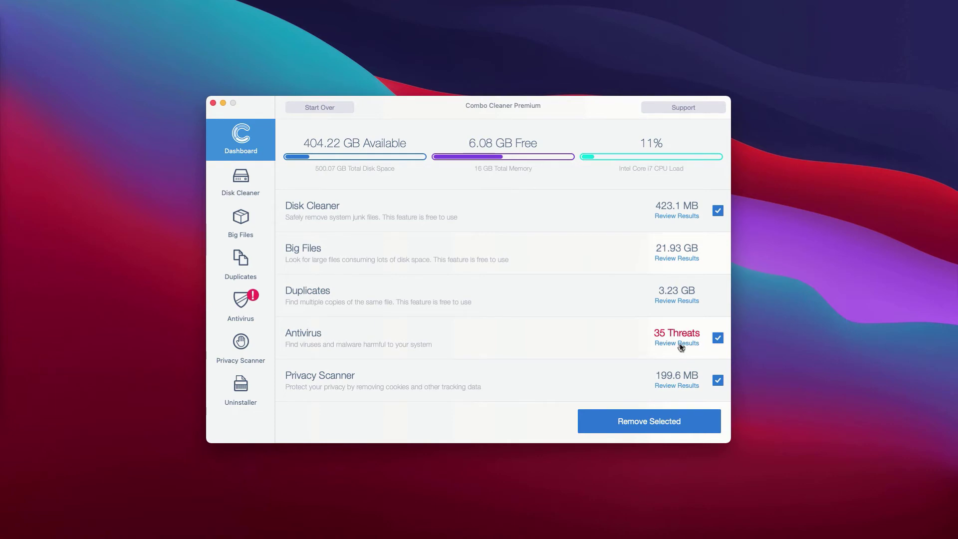
Open Review Results for the 35 antivirus threats
click(677, 343)
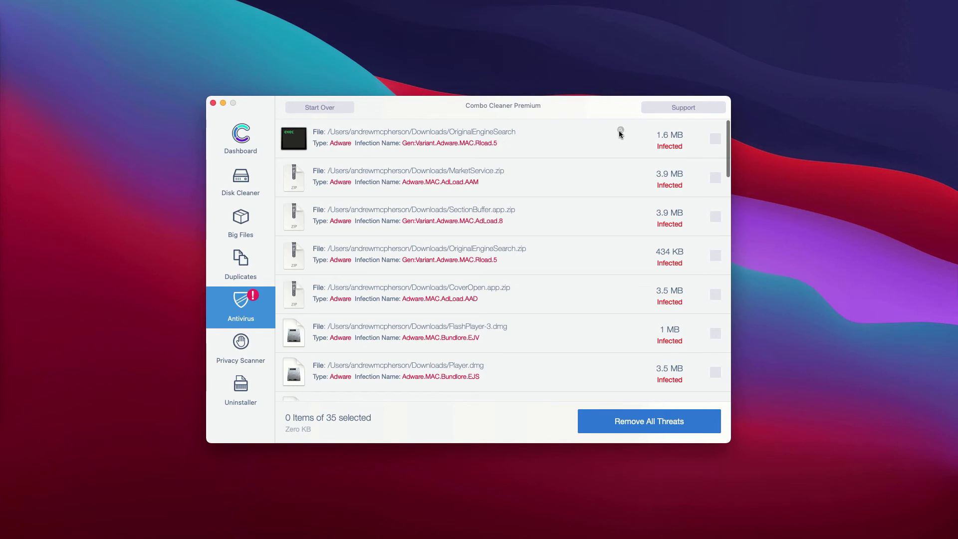
Reveal MarketService.zip in Downloads and move it to the Trash
click(621, 170)
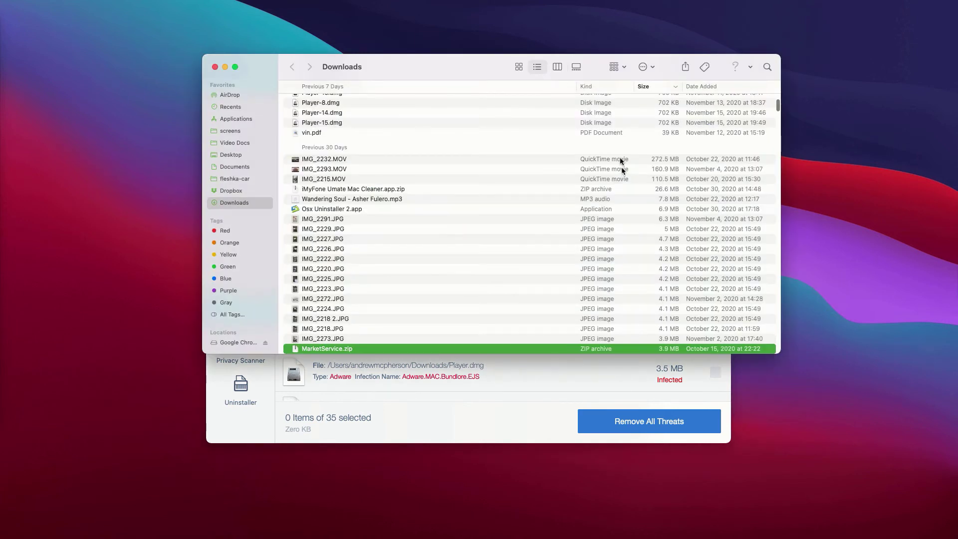
right_click(394, 348)
click(434, 345)
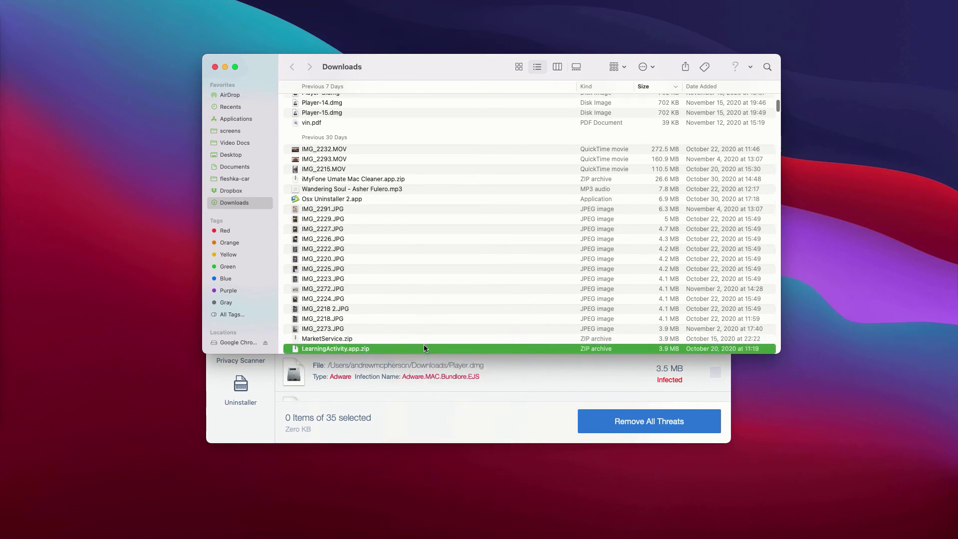
click(215, 66)
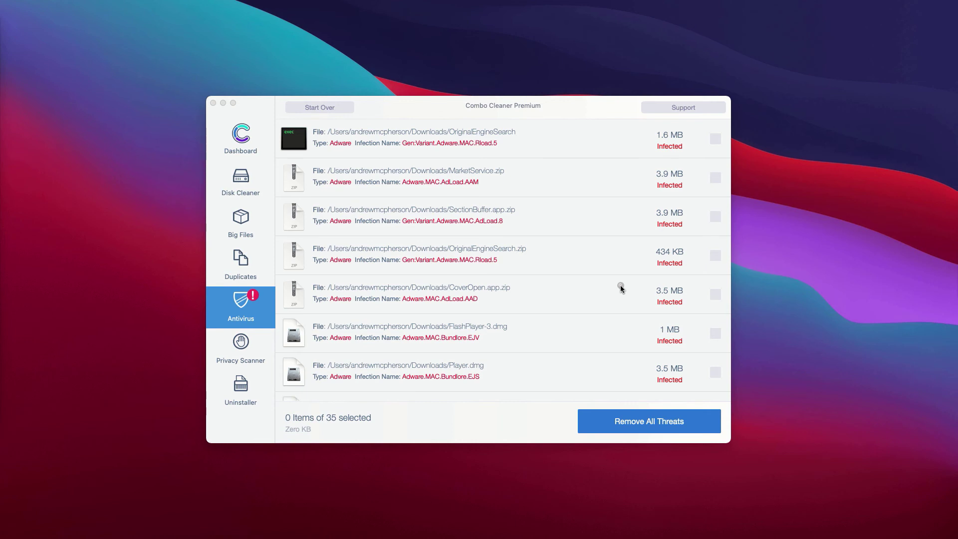
Reveal CoverOpen.app.zip in Downloads and move it to the Trash
click(620, 287)
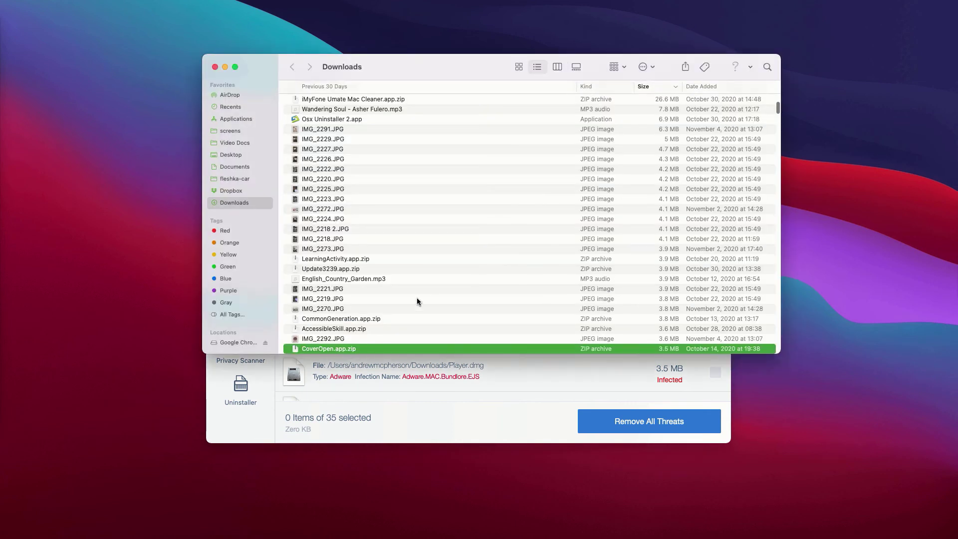
right_click(429, 348)
click(448, 348)
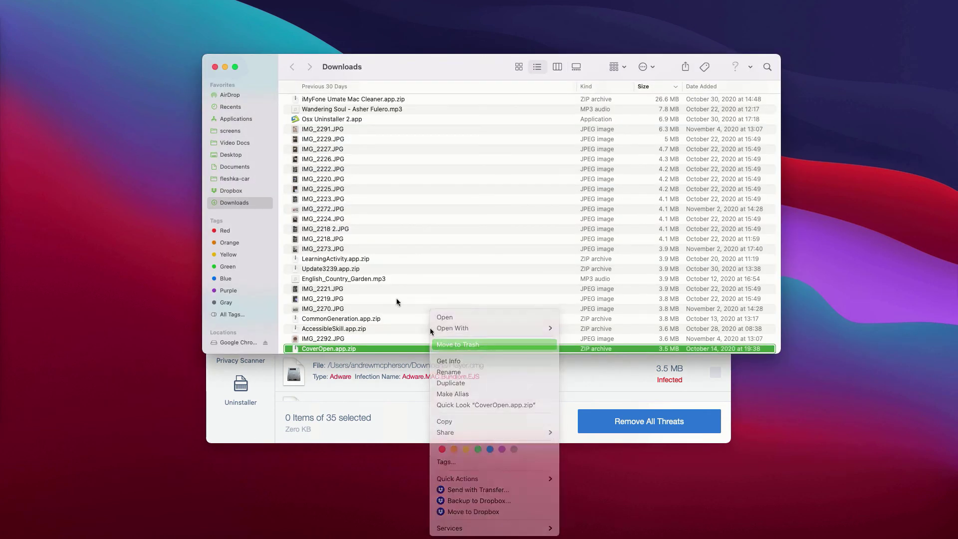
key(super+w)
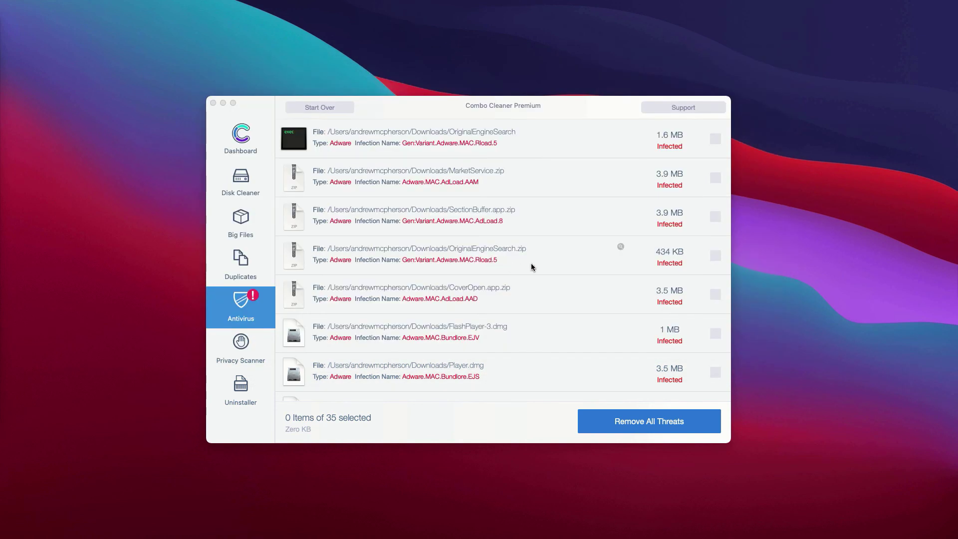
scroll(525, 264, up, 2)
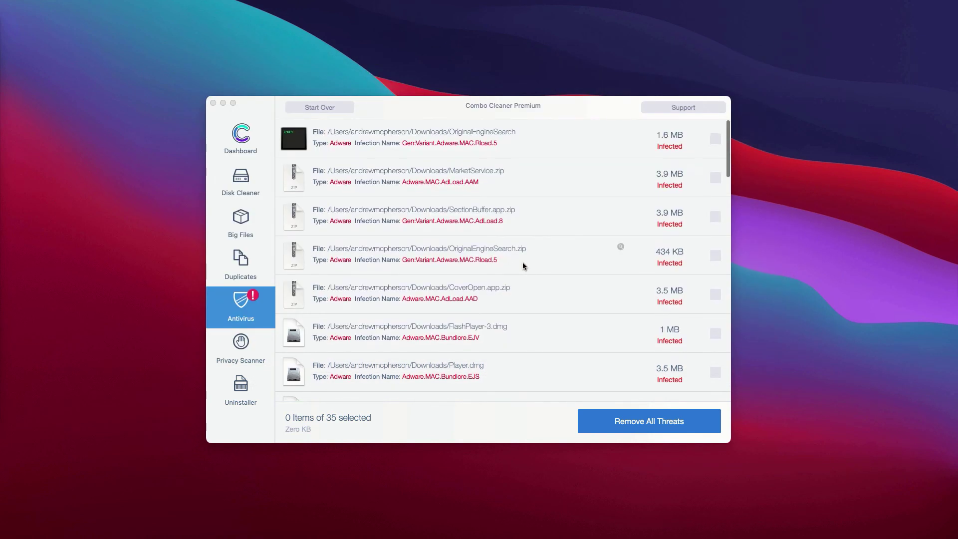